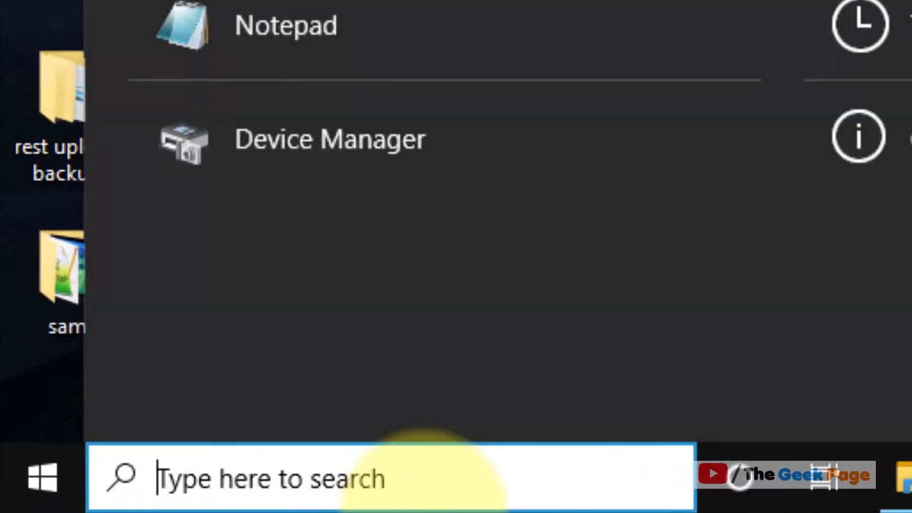
Search for cmd and run Command Prompt as administrator
text(cmd)
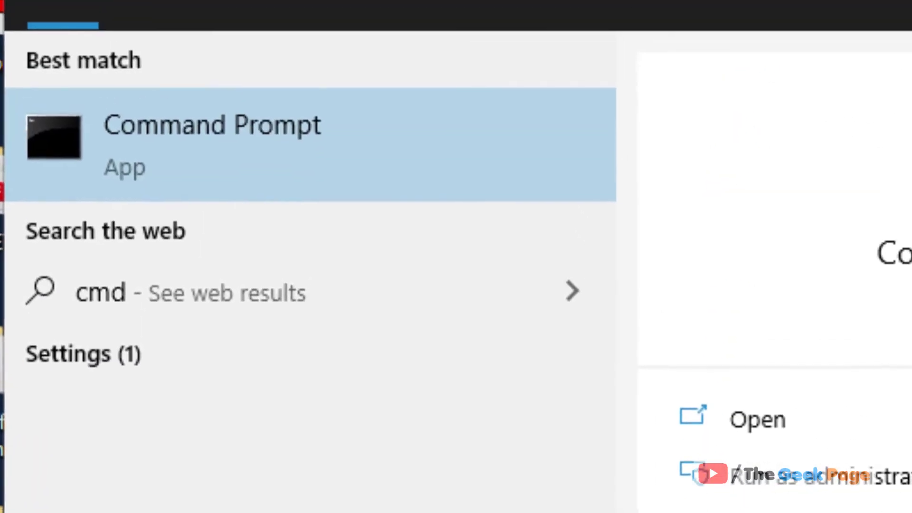
right_click(205, 172)
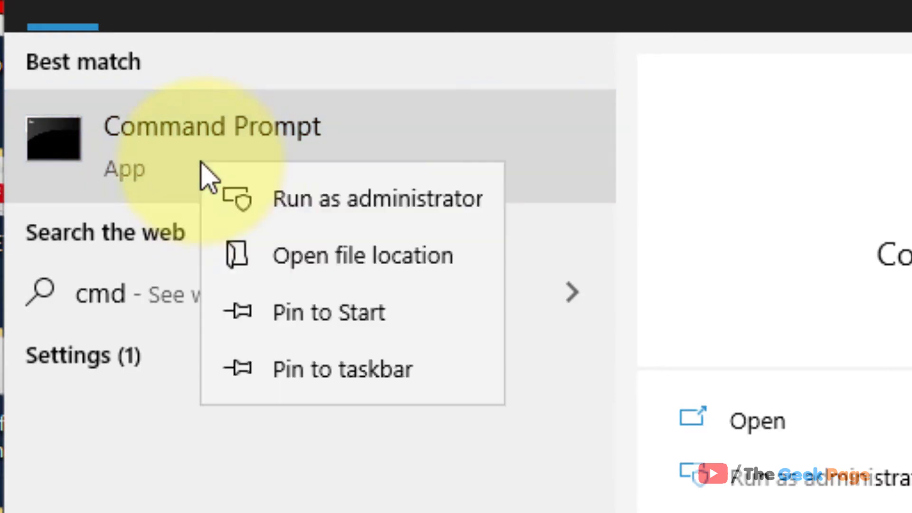
click(352, 222)
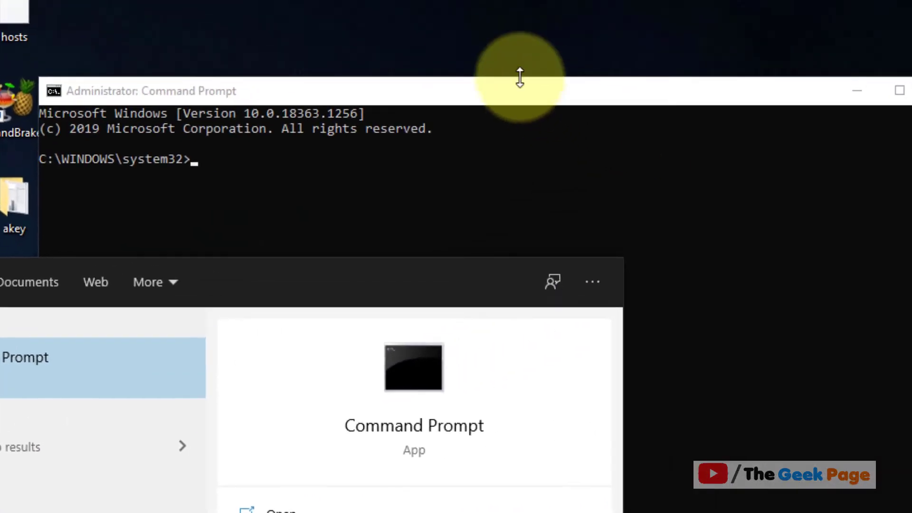
Copy the first Notepad command, sc config wsearch start=disabled
click(513, 98)
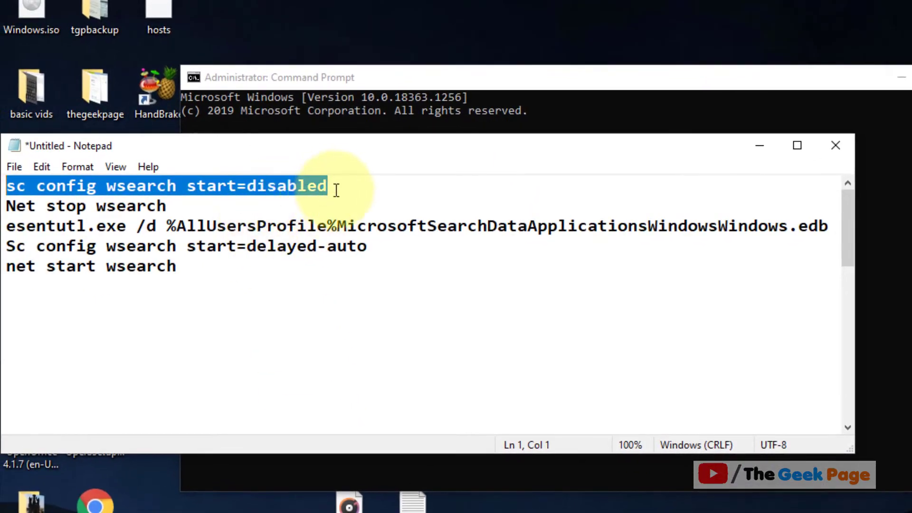
click(342, 184)
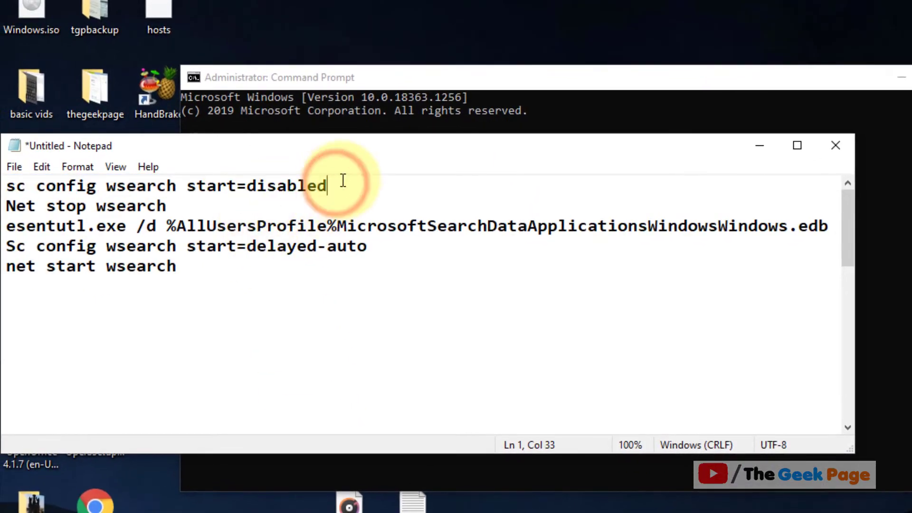
drag(342, 185, 3, 186)
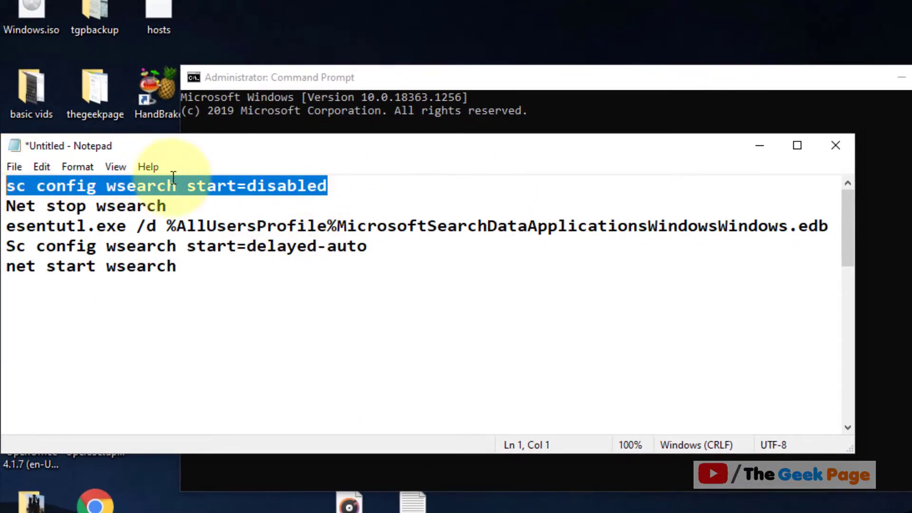
right_click(206, 182)
click(228, 234)
Select the remaining wsearch command lines, from net stop wsearch to net start wsearch
drag(169, 206, 816, 228)
double_click(156, 208)
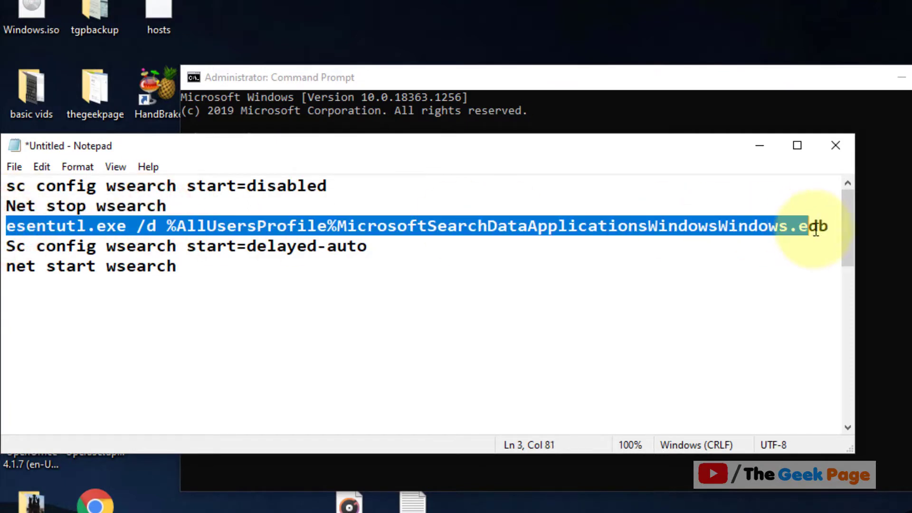
drag(9, 246, 367, 247)
drag(177, 266, 5, 267)
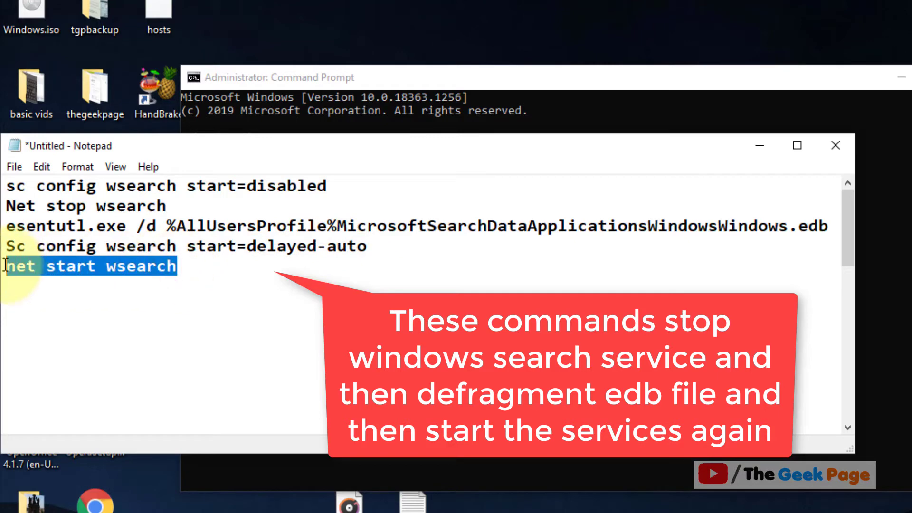
Copy the first command again, minimize Notepad and paste it into the administrator Command Prompt
drag(342, 186, 6, 185)
right_click(23, 179)
click(64, 233)
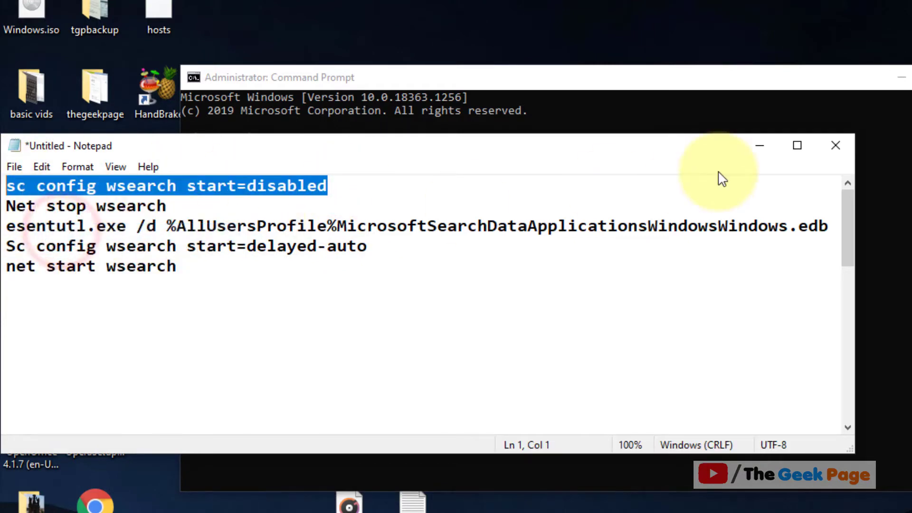
click(756, 147)
right_click(526, 137)
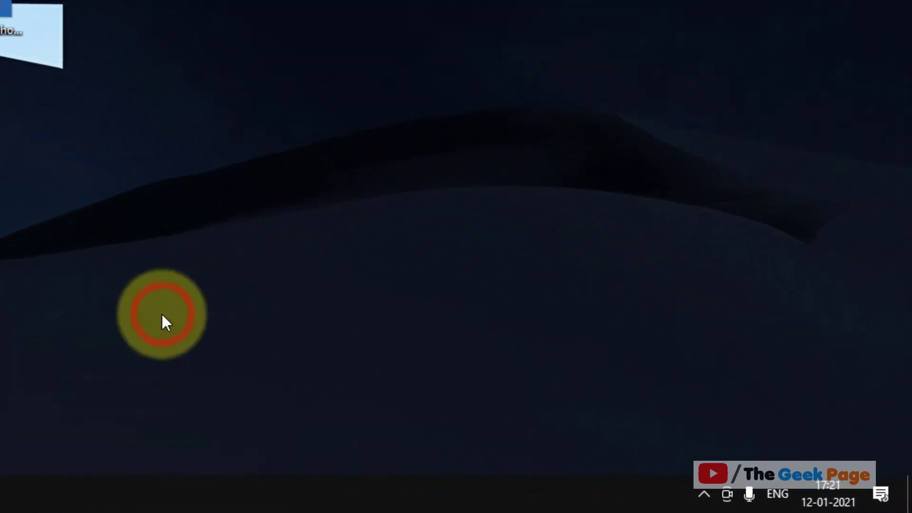
Open Task Manager's Details tab and bring up the actions for SearchIndexer.exe
right_click(115, 483)
click(169, 393)
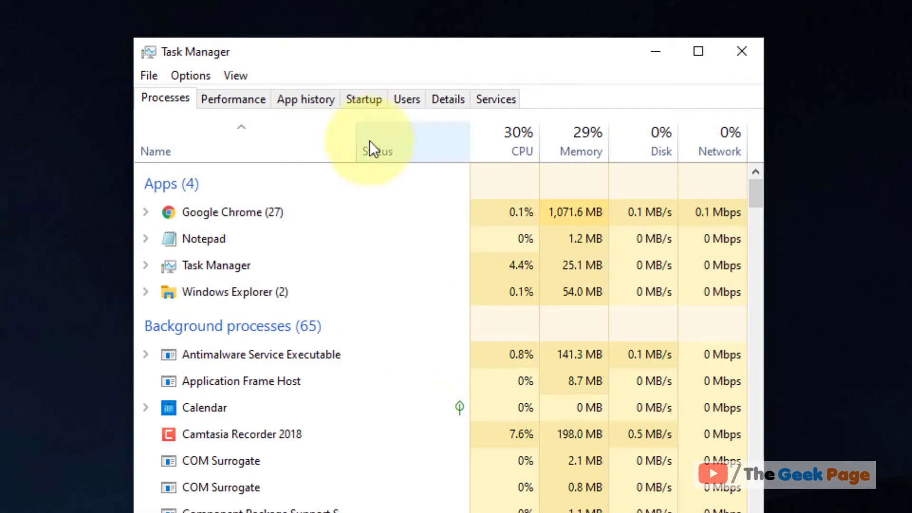
click(440, 102)
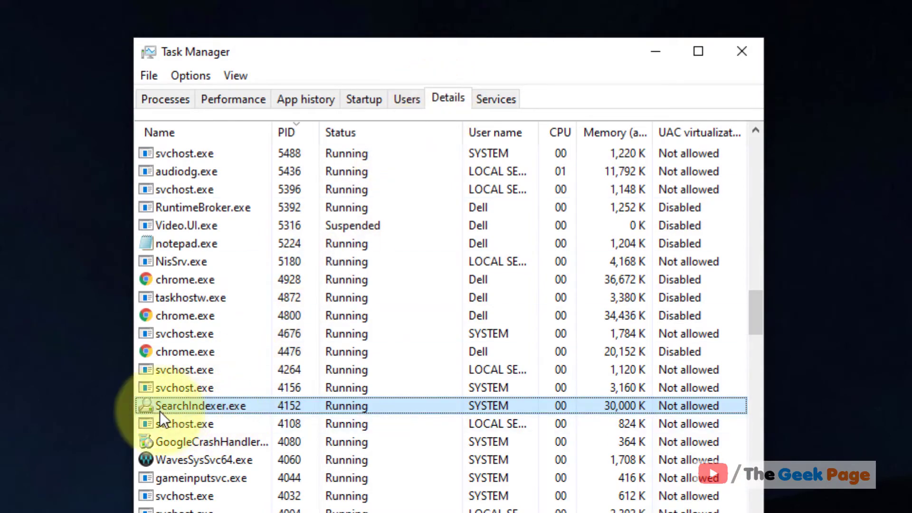
click(205, 349)
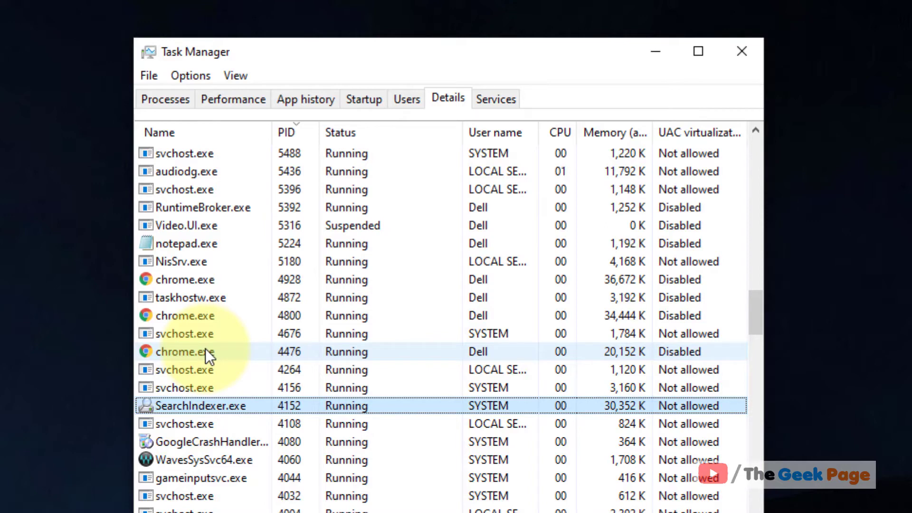
right_click(214, 408)
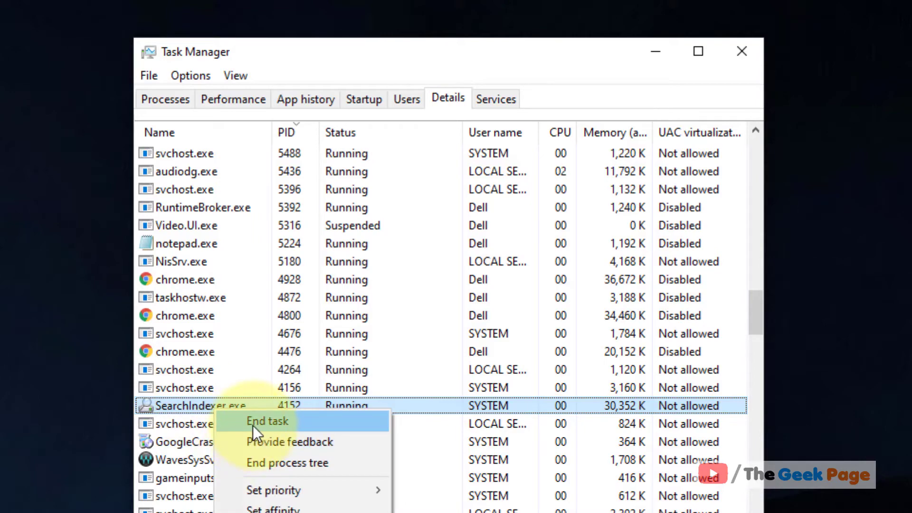
Close Task Manager, search for 'services' and open the Services app
click(757, 51)
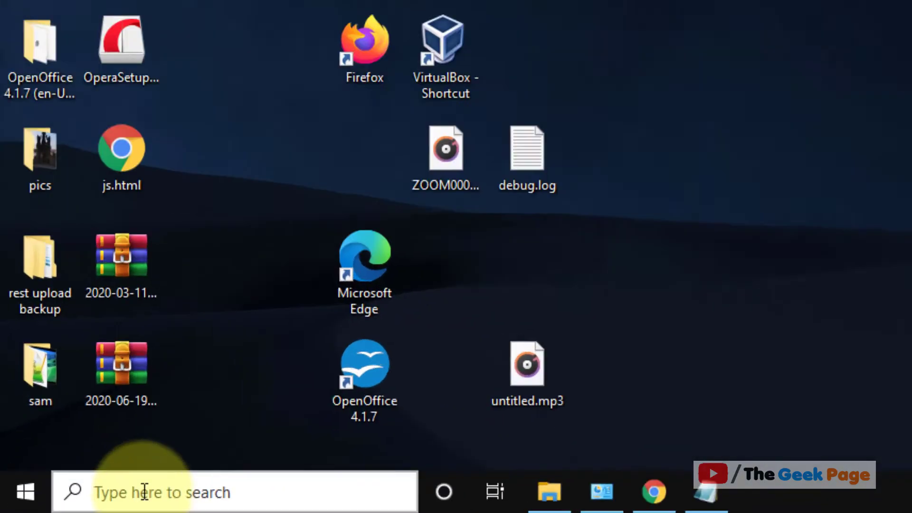
click(142, 491)
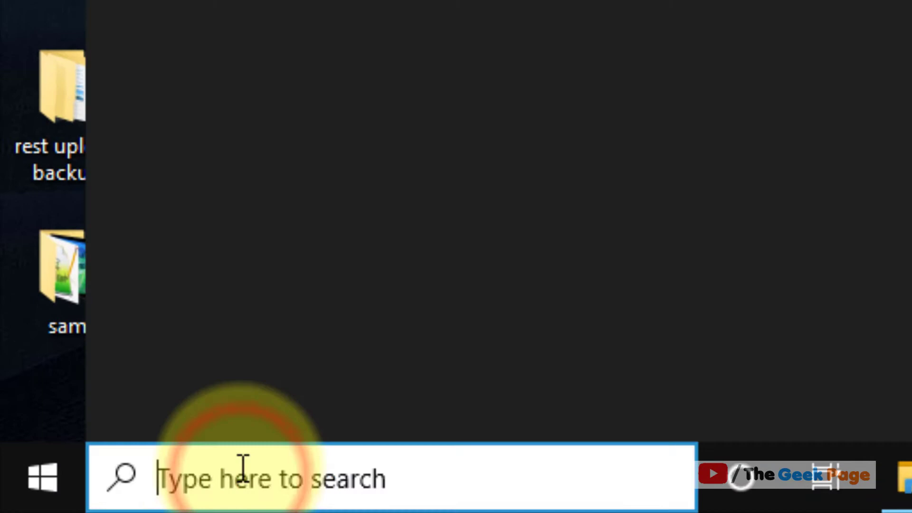
text(servi)
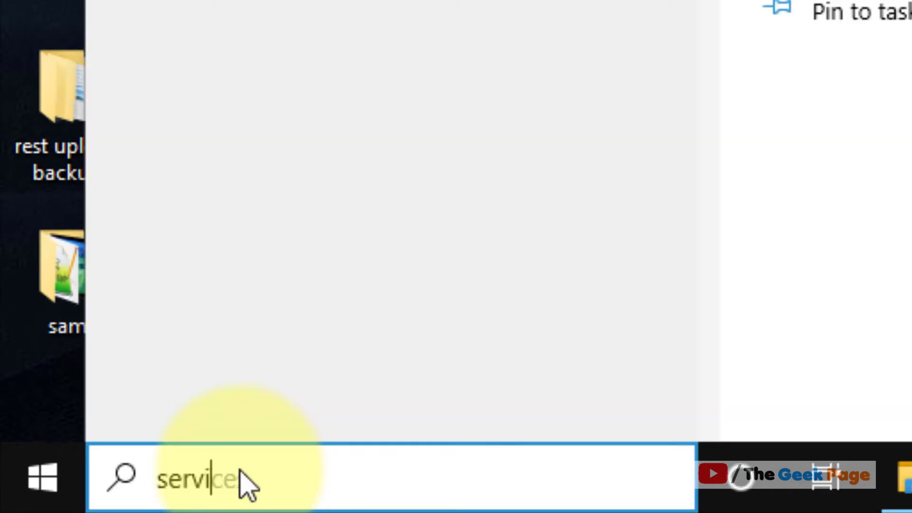
text(ces)
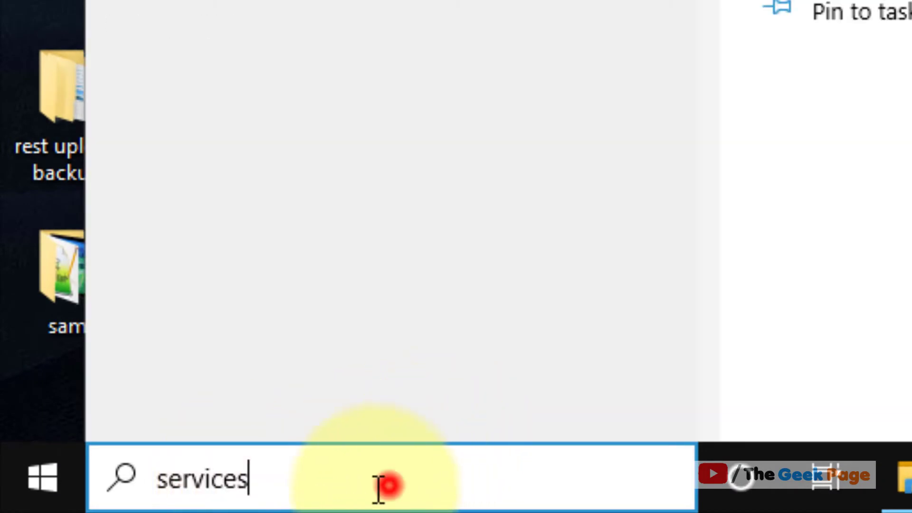
drag(378, 483, 132, 482)
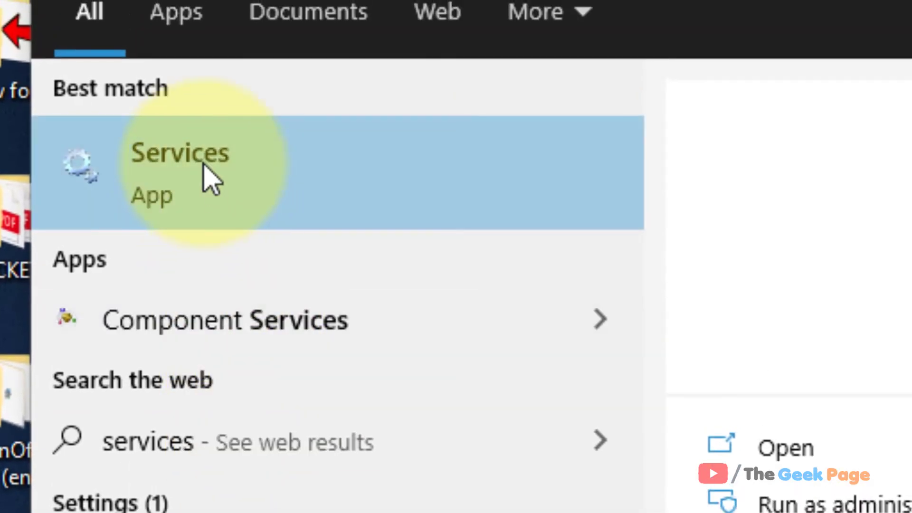
click(208, 189)
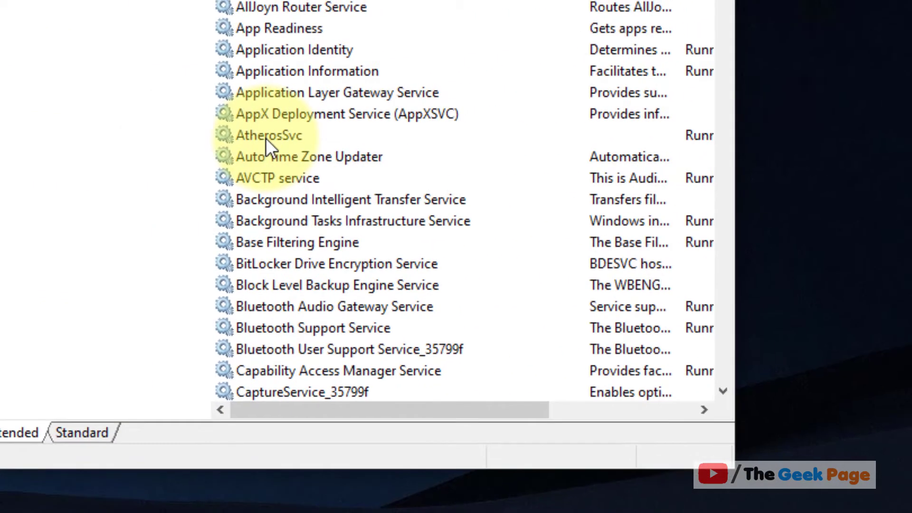
Jump to the Windows Search service by typing 'windows s', view its actions, then close Services
click(266, 138)
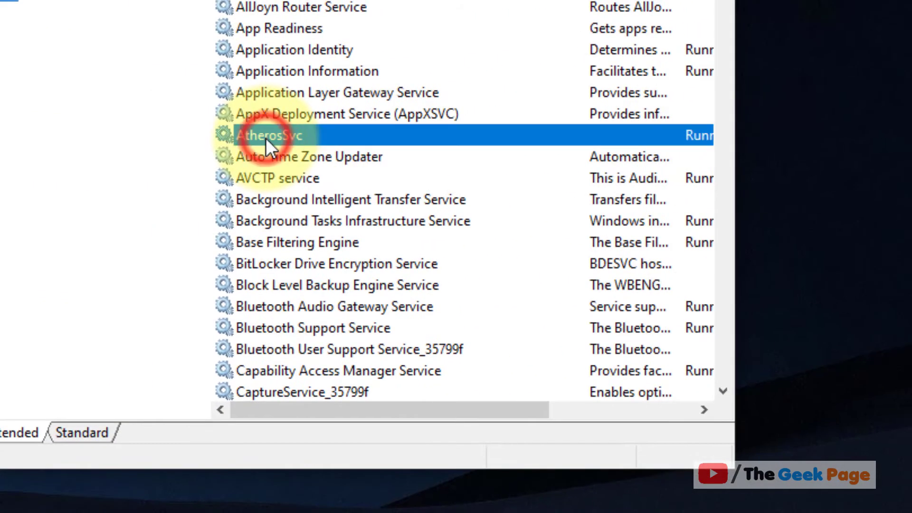
text(windows s)
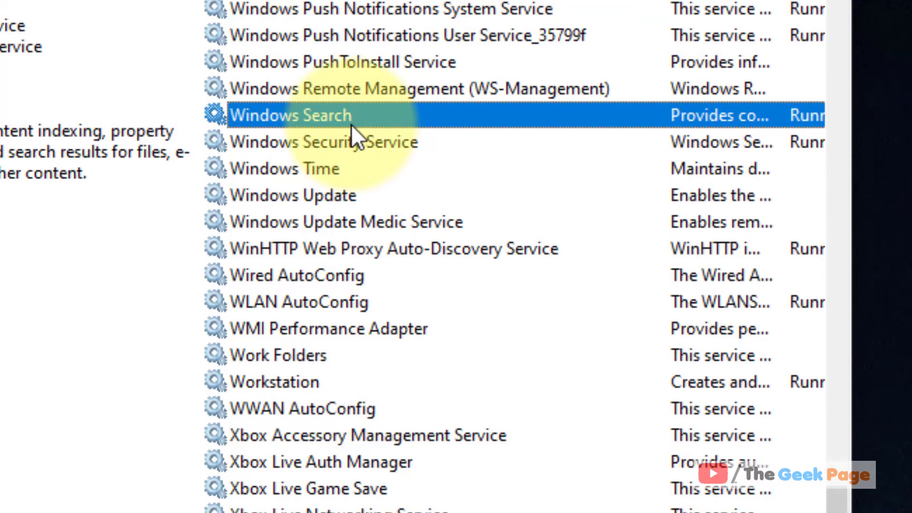
right_click(352, 125)
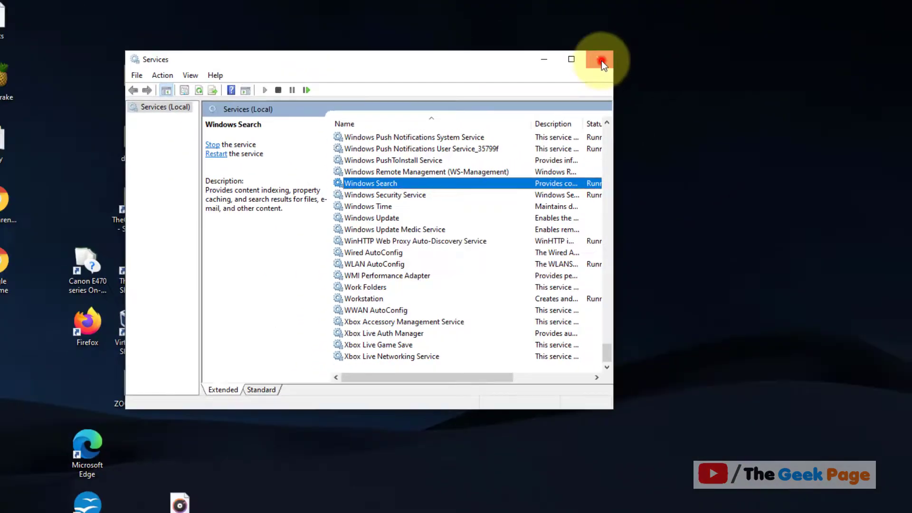
click(600, 57)
Highlight the Notepad path parts C:\ProgramData\, Microsoft, Search, Data, Applications, Windows, then press Win+X
click(314, 503)
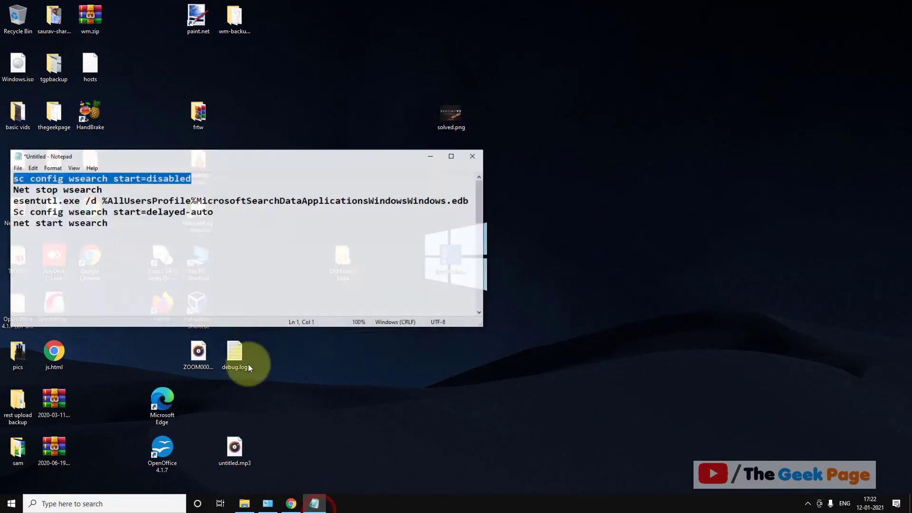
scroll(197, 261, down, 5)
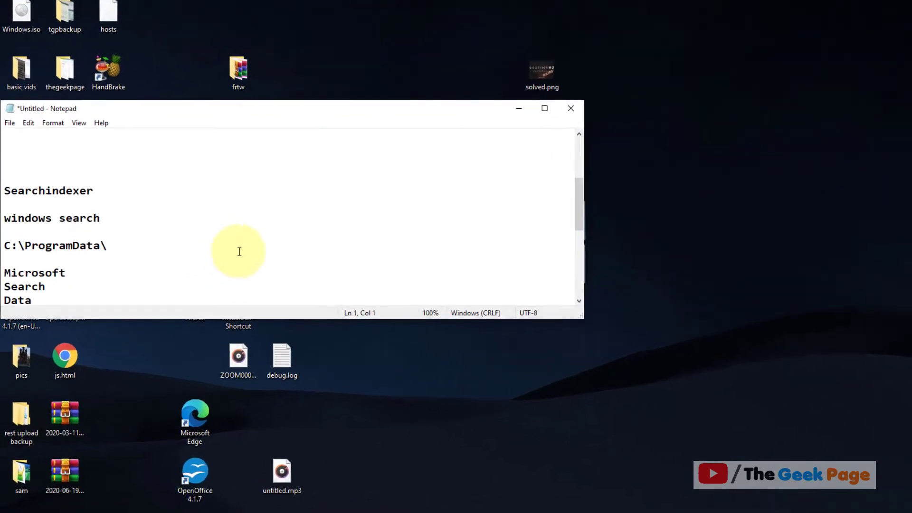
scroll(239, 251, down, 1)
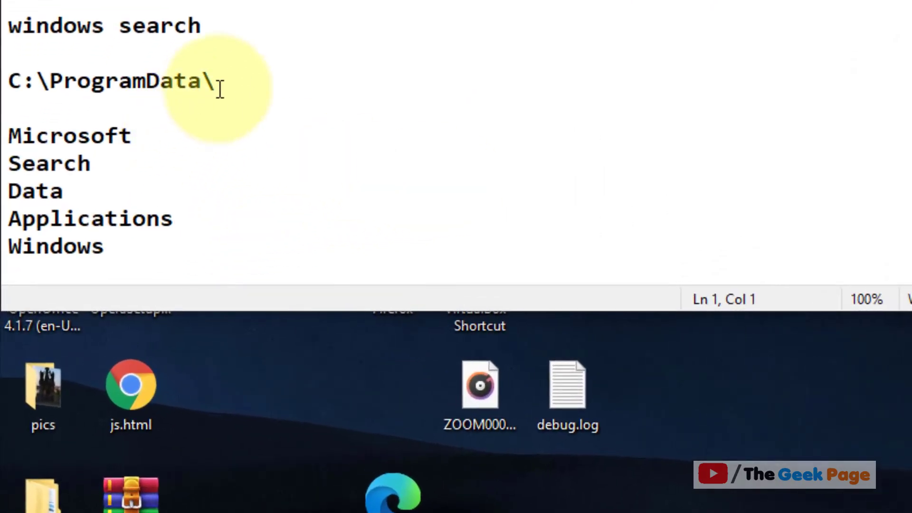
triple_click(102, 206)
double_click(61, 134)
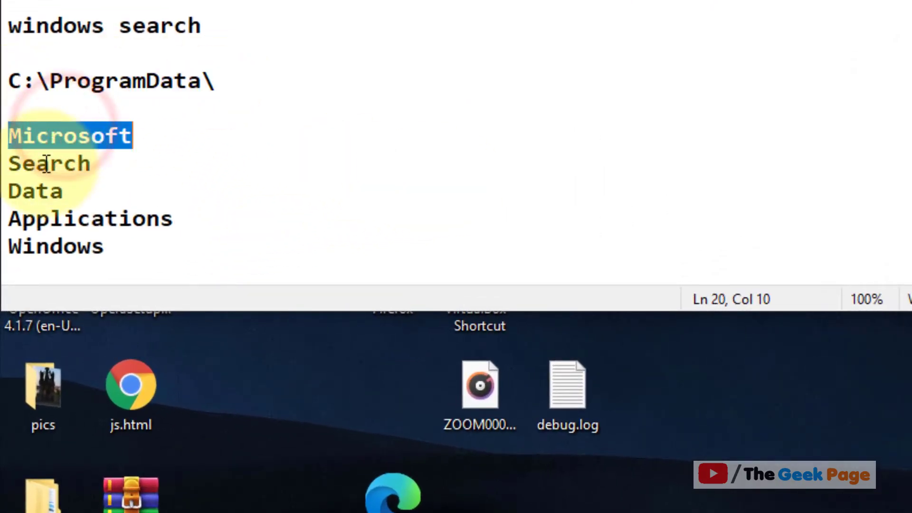
double_click(28, 164)
double_click(36, 195)
click(86, 218)
double_click(63, 247)
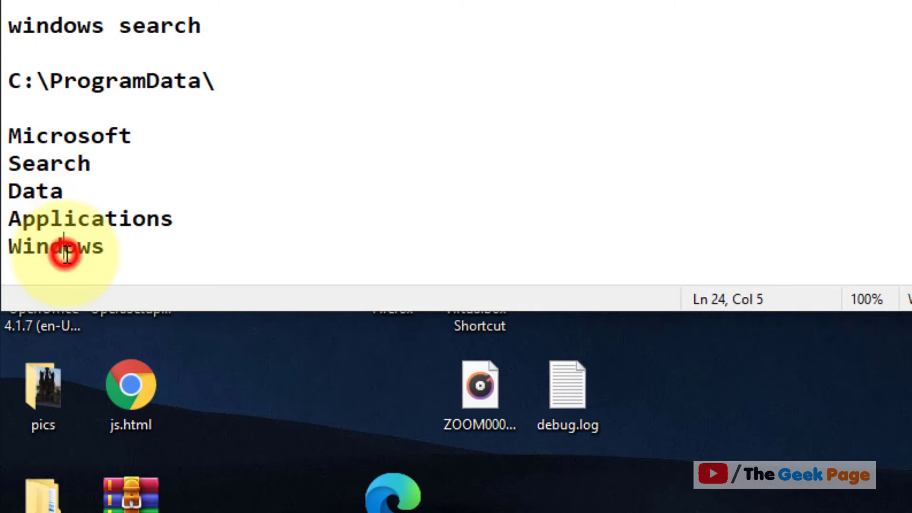
scroll(125, 194, down, 1)
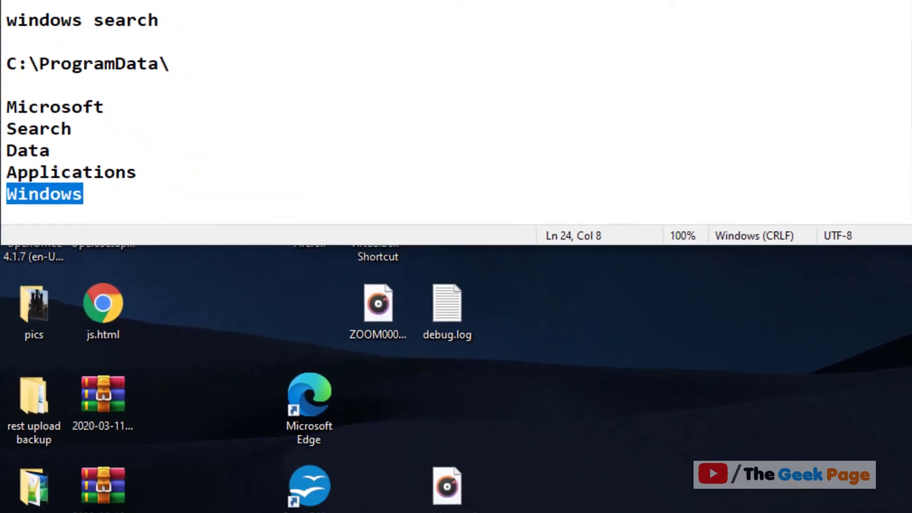
key(super+x)
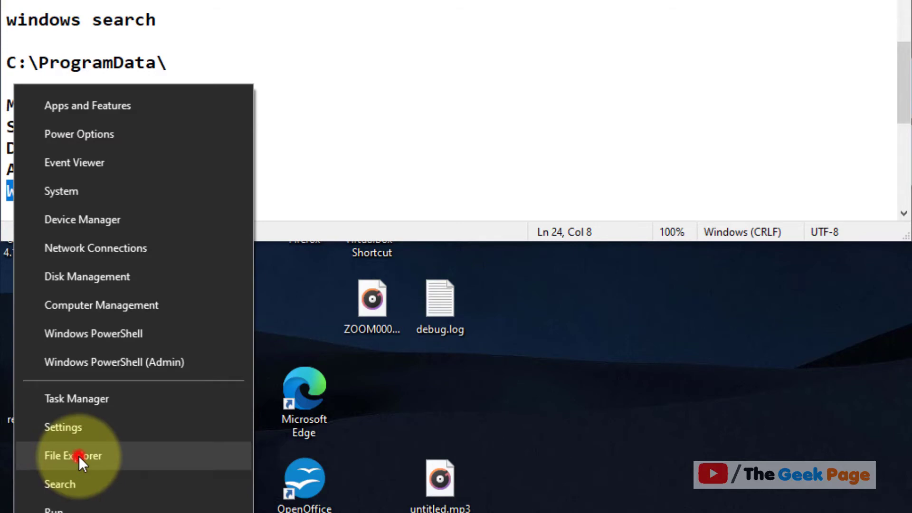
Launch File Explorer, return to This PC and open Local Disk (C:)
click(79, 455)
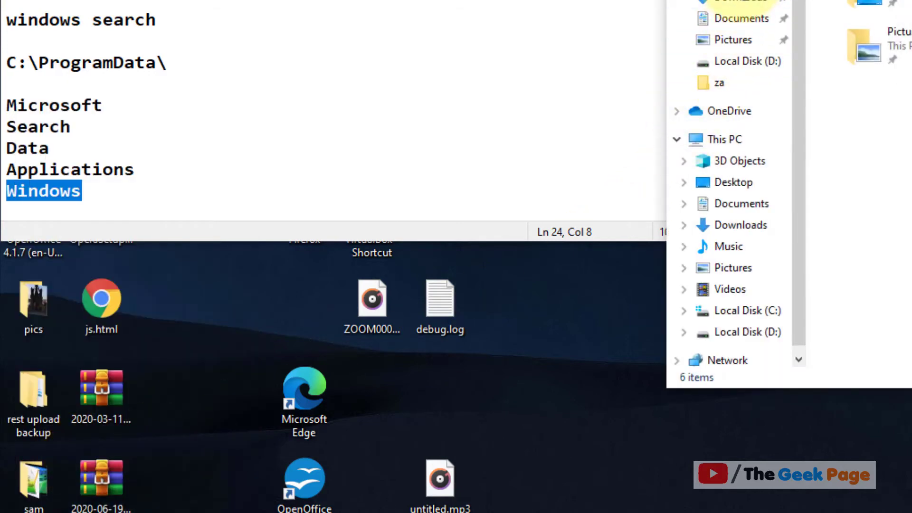
click(738, 14)
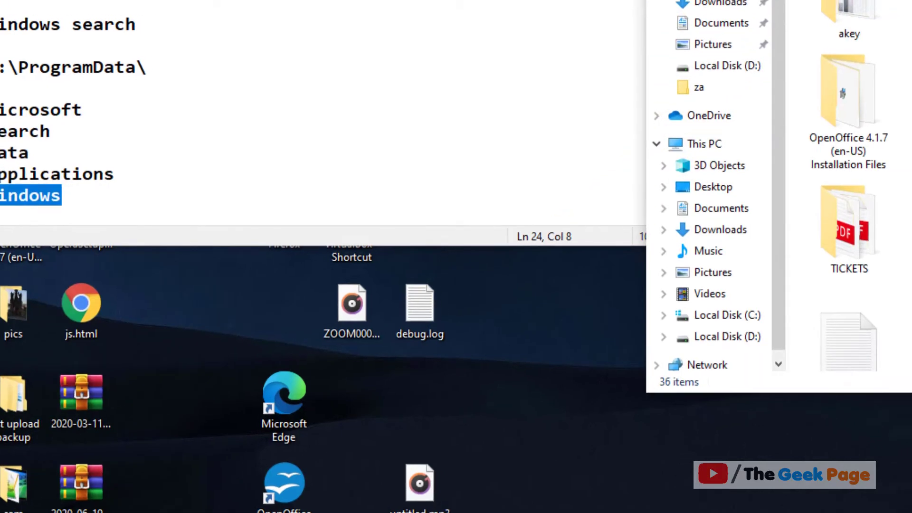
click(405, 13)
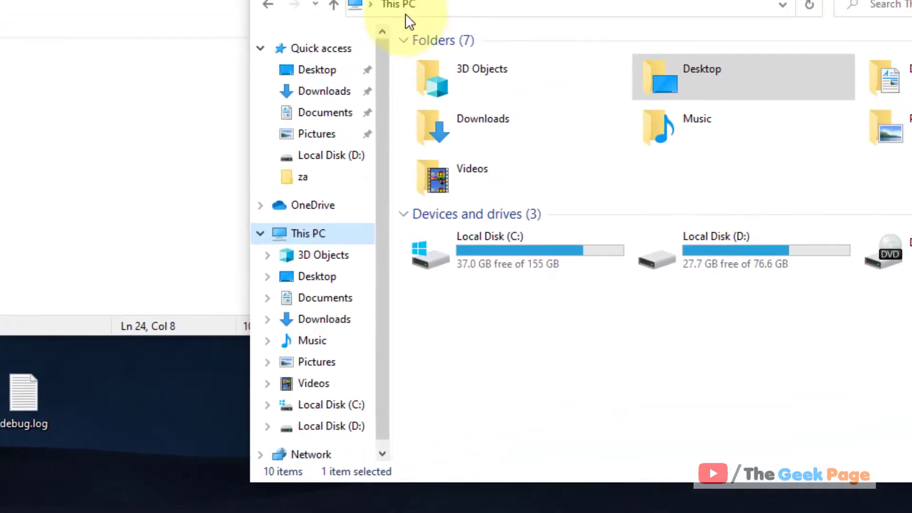
click(402, 359)
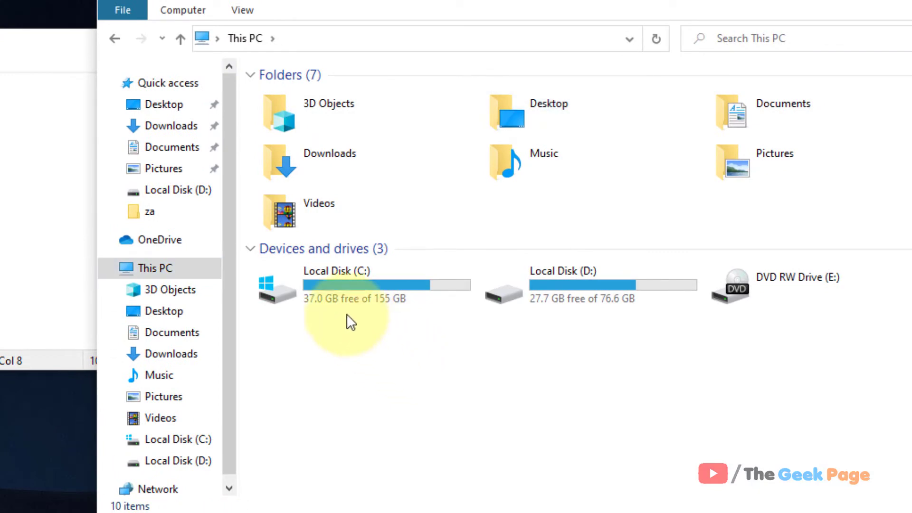
double_click(360, 292)
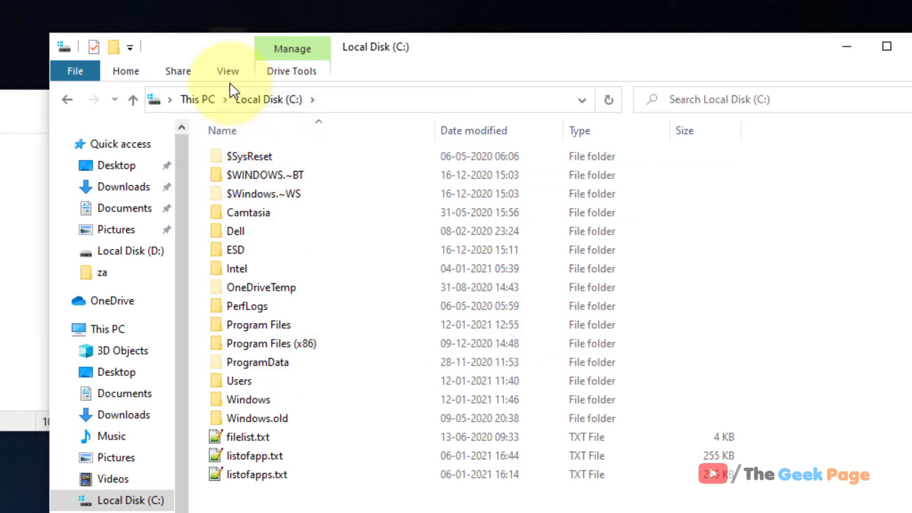
Turn on 'Show hidden files, folders, and drives' in Folder Options and apply it
click(209, 67)
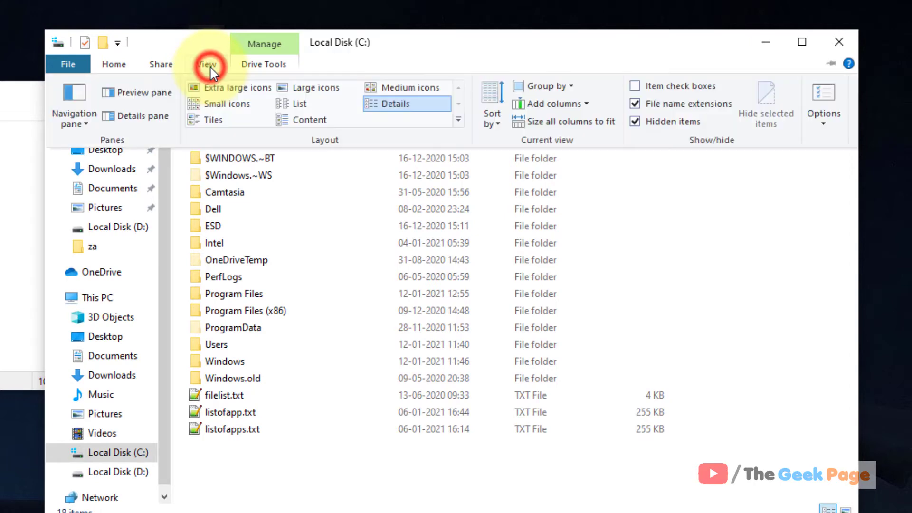
click(825, 116)
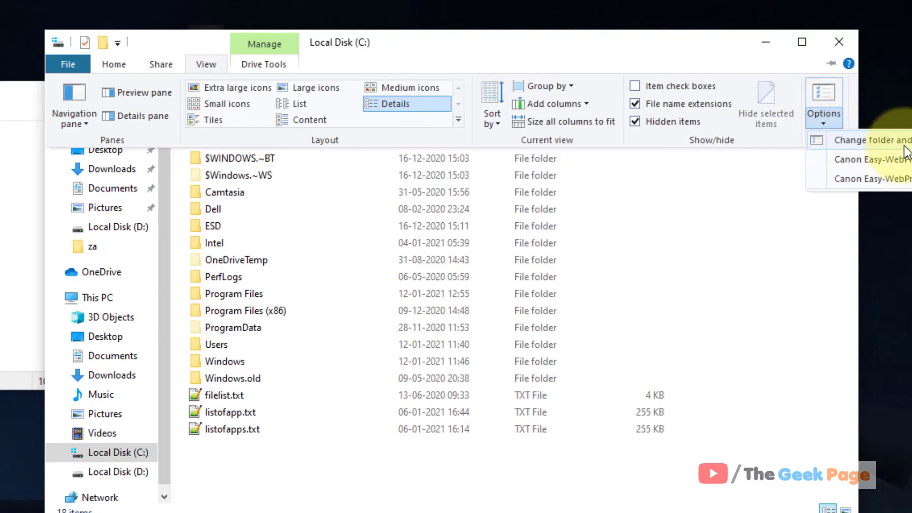
click(879, 140)
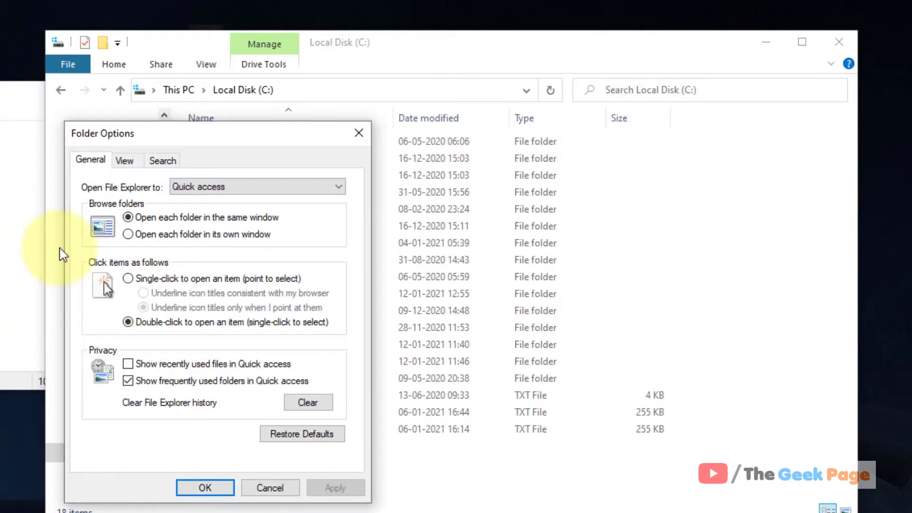
click(123, 163)
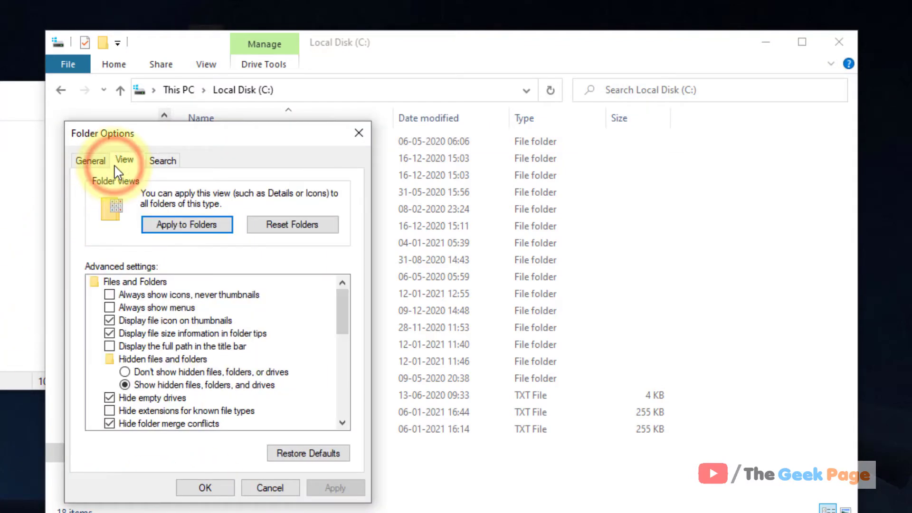
click(125, 386)
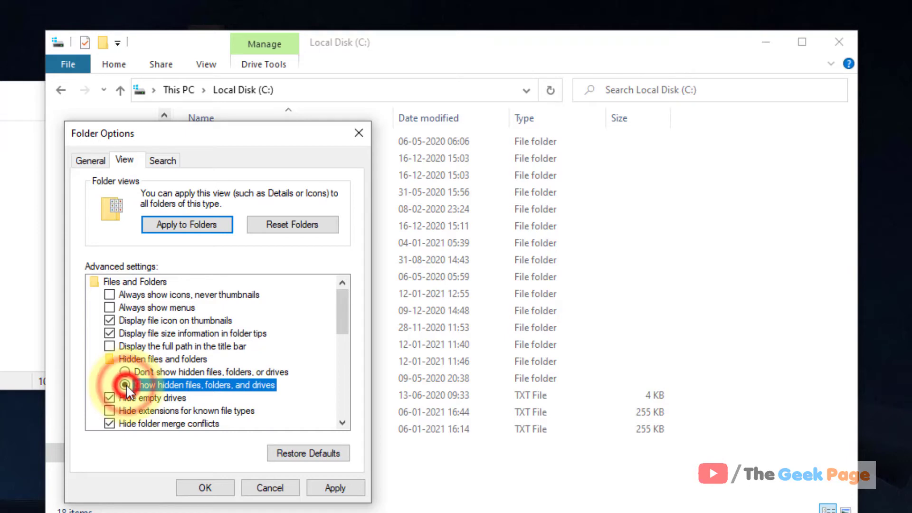
click(335, 488)
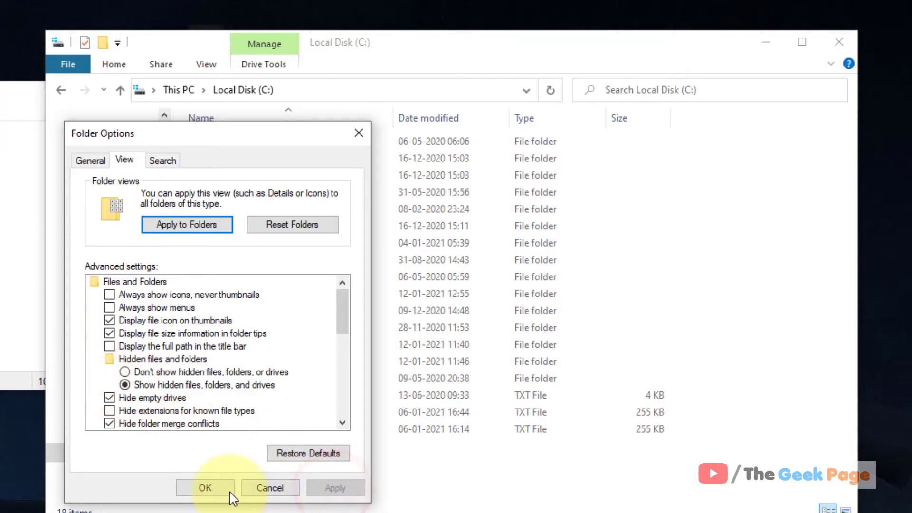
click(205, 488)
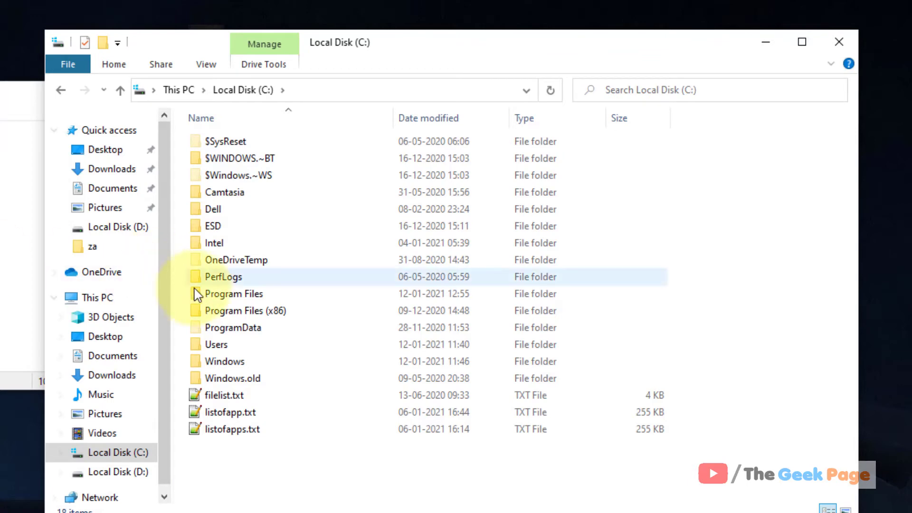
Browse down through ProgramData, Microsoft, Search, Data and Applications into the Windows folder holding Windows.edb
click(217, 328)
click(237, 357)
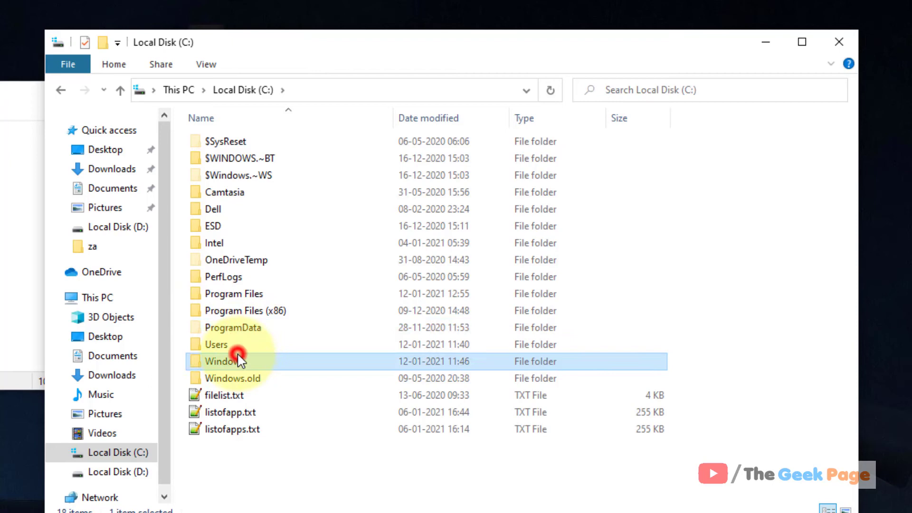
double_click(240, 328)
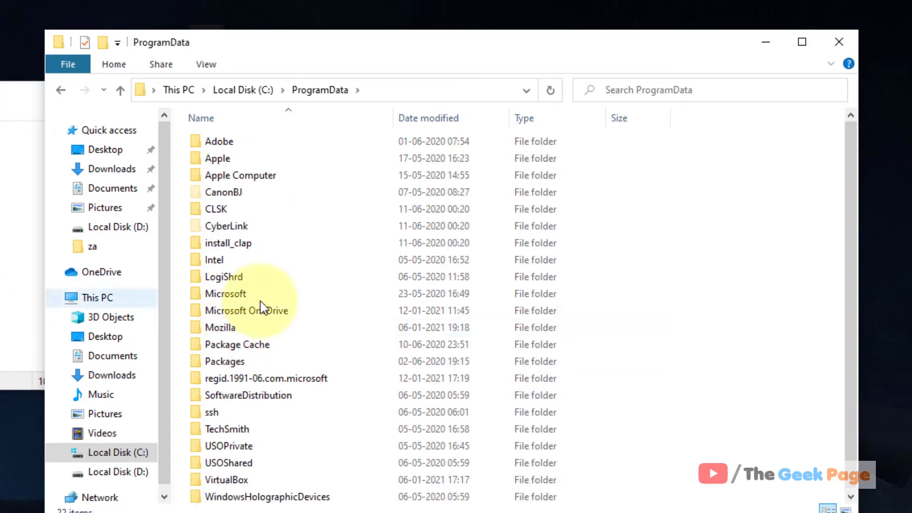
click(213, 296)
double_click(213, 296)
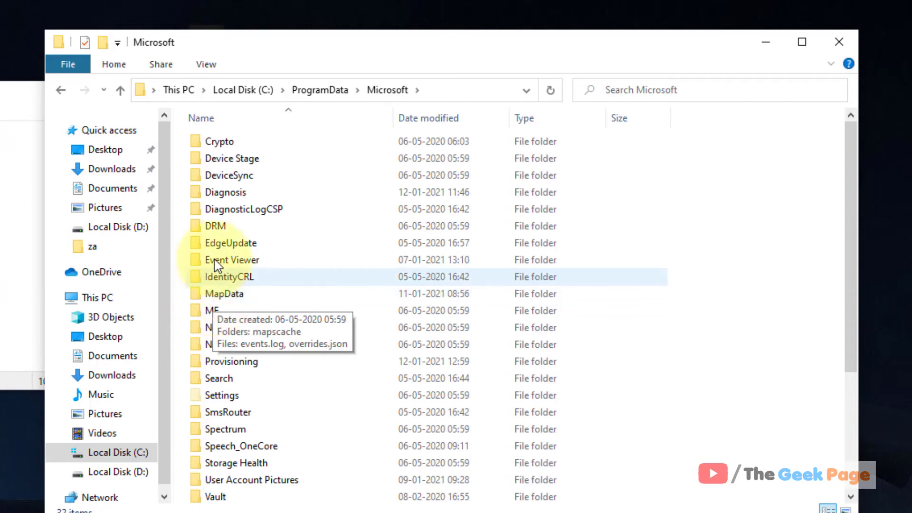
key(s)
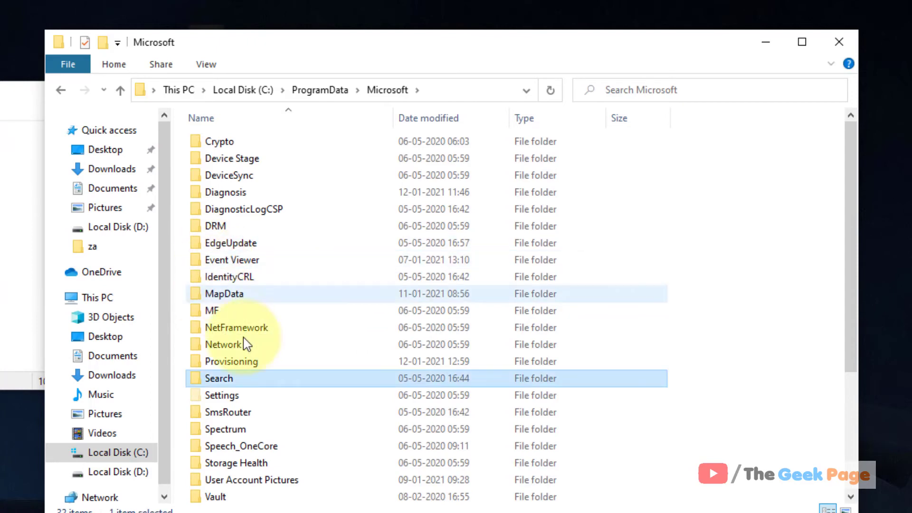
double_click(239, 380)
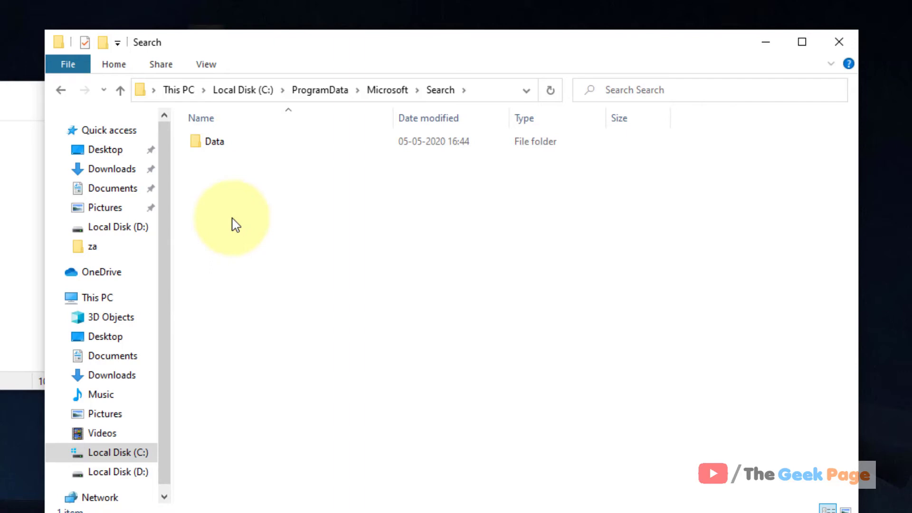
click(214, 142)
double_click(214, 142)
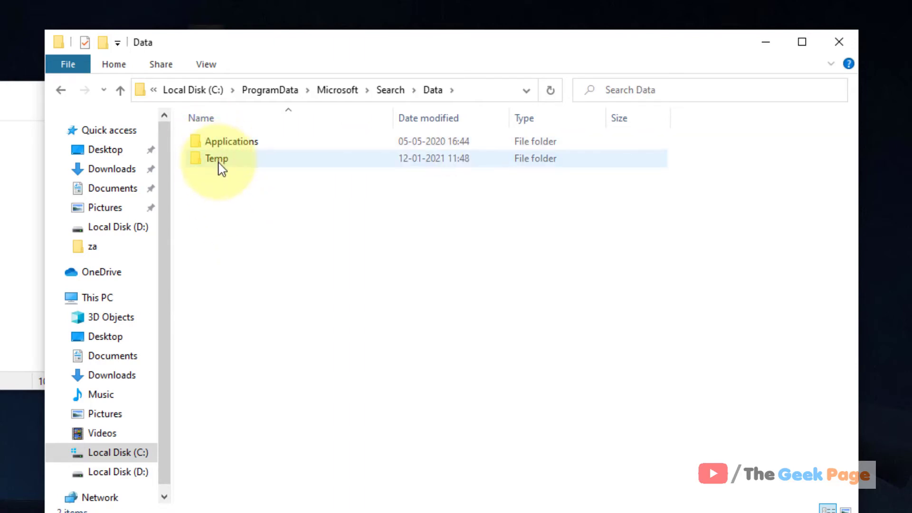
double_click(231, 148)
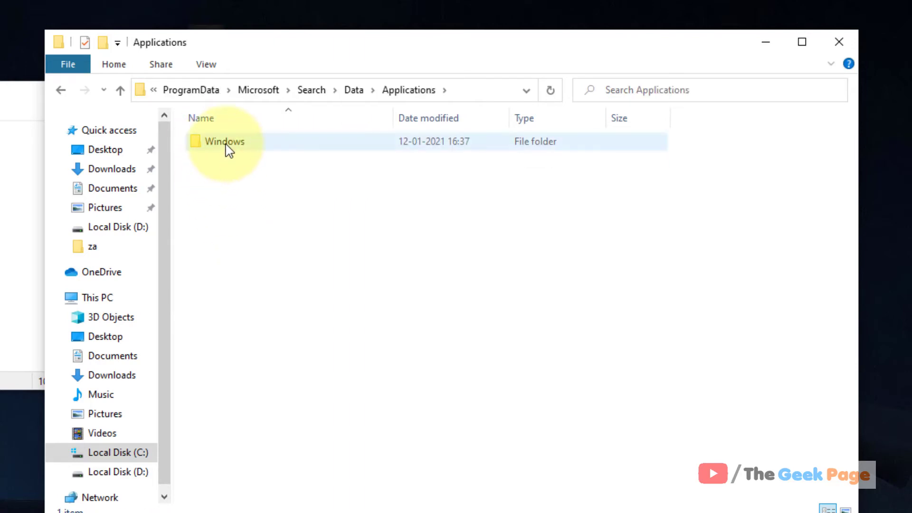
double_click(225, 150)
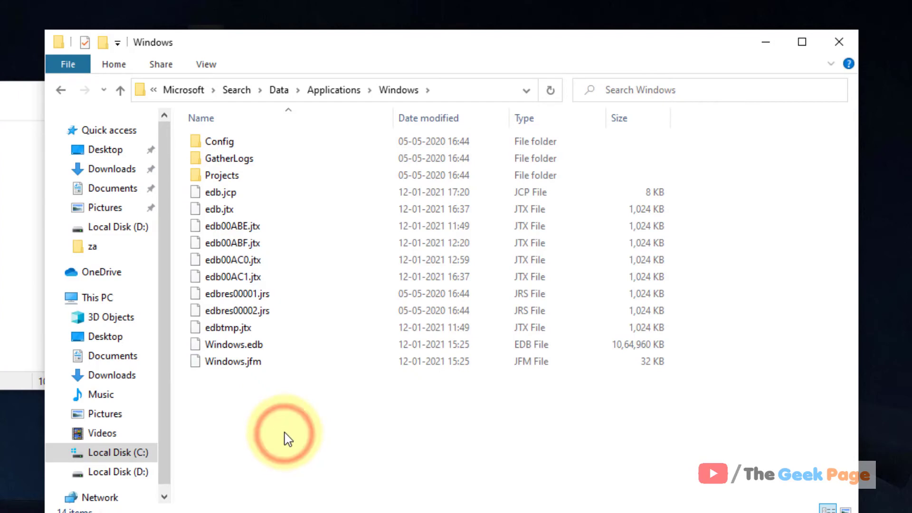
Select Windows.edb, dismiss its context menu, then close File Explorer
click(248, 352)
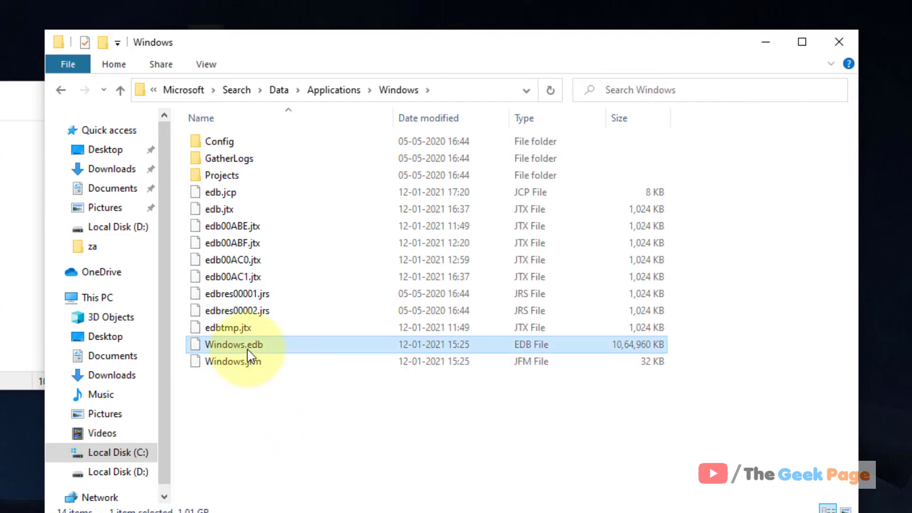
right_click(247, 349)
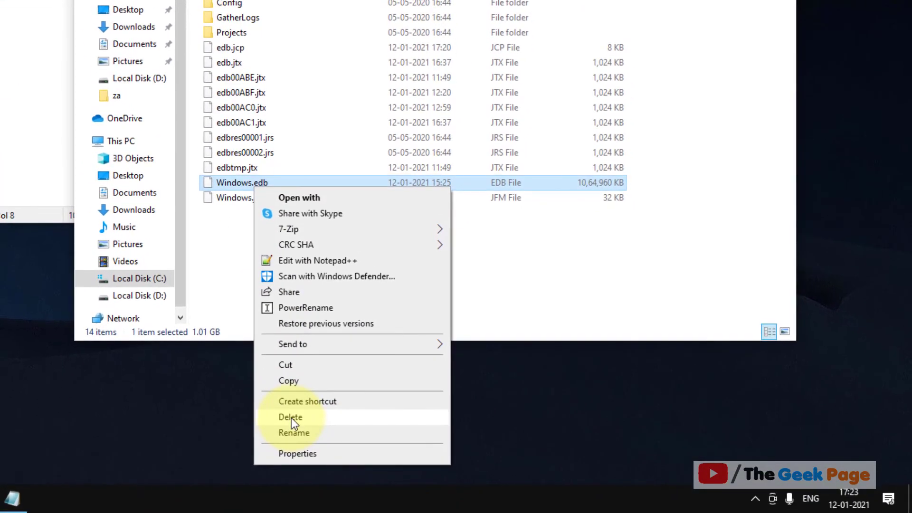
click(213, 313)
click(241, 235)
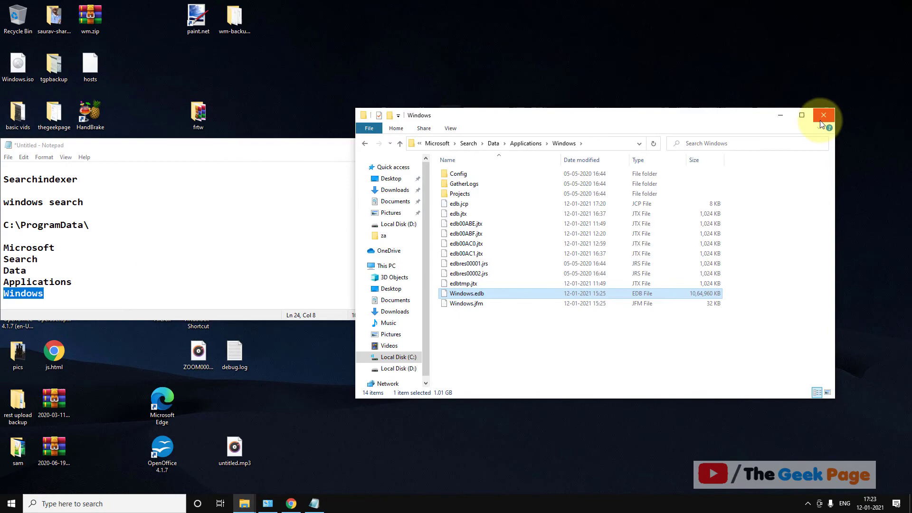
click(823, 116)
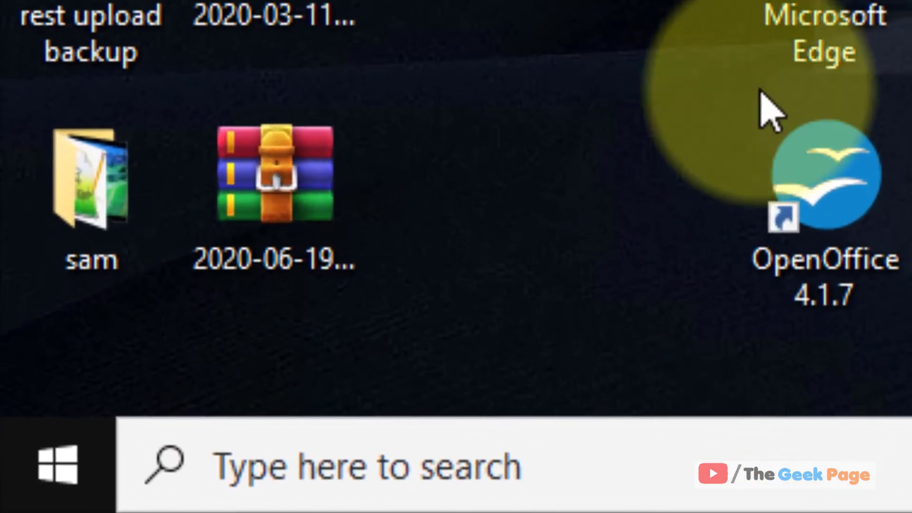
click(118, 502)
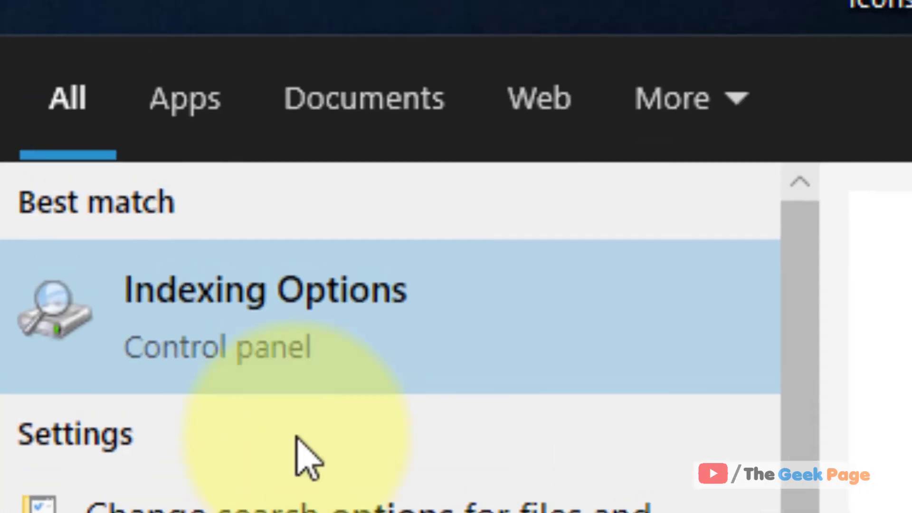
click(320, 363)
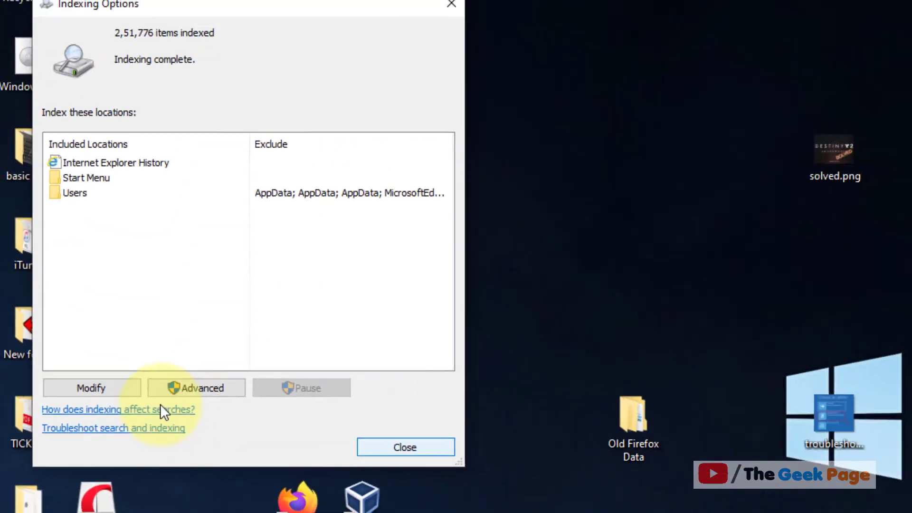
click(200, 390)
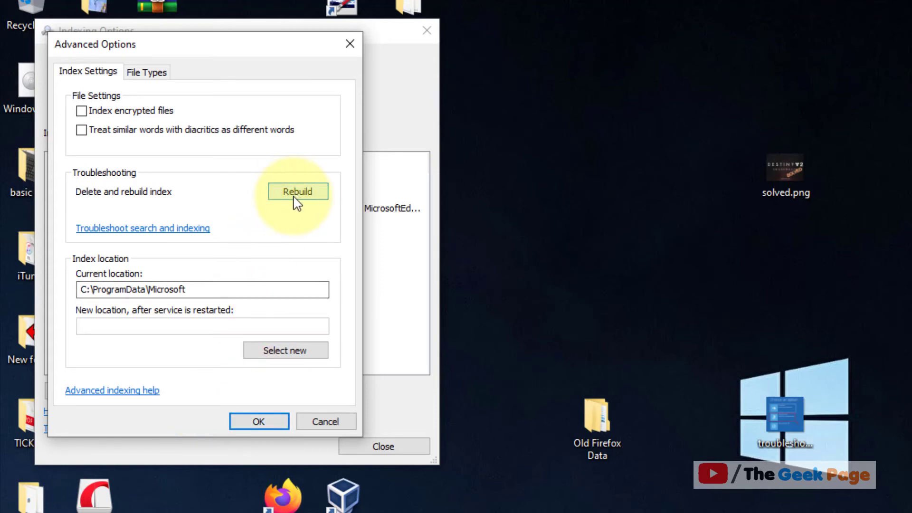
click(355, 50)
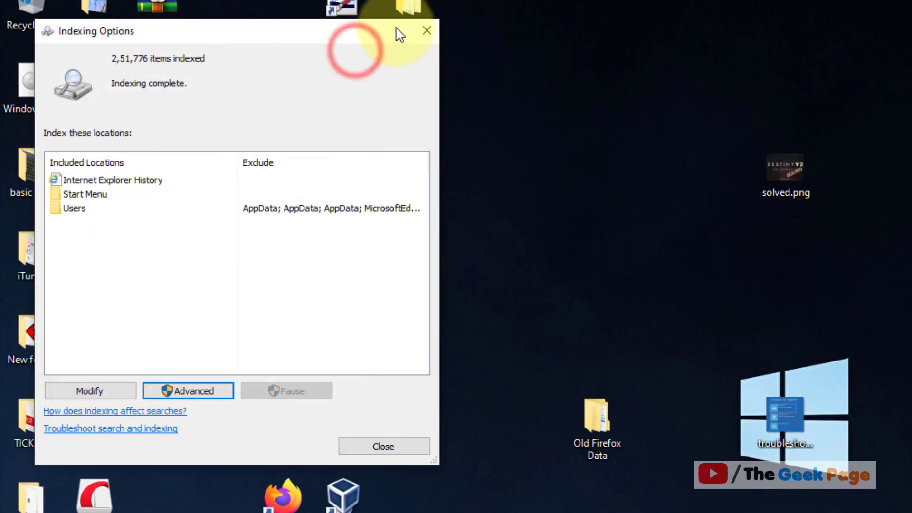
click(421, 28)
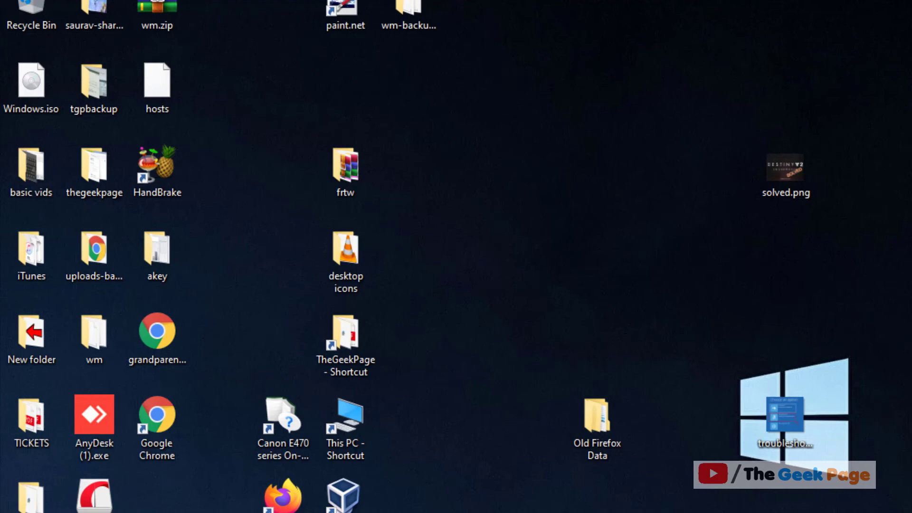
Search for 'indexing options' and open its Advanced settings showing the C:\ProgramData\Microsoft index location
key(super+s)
text(index)
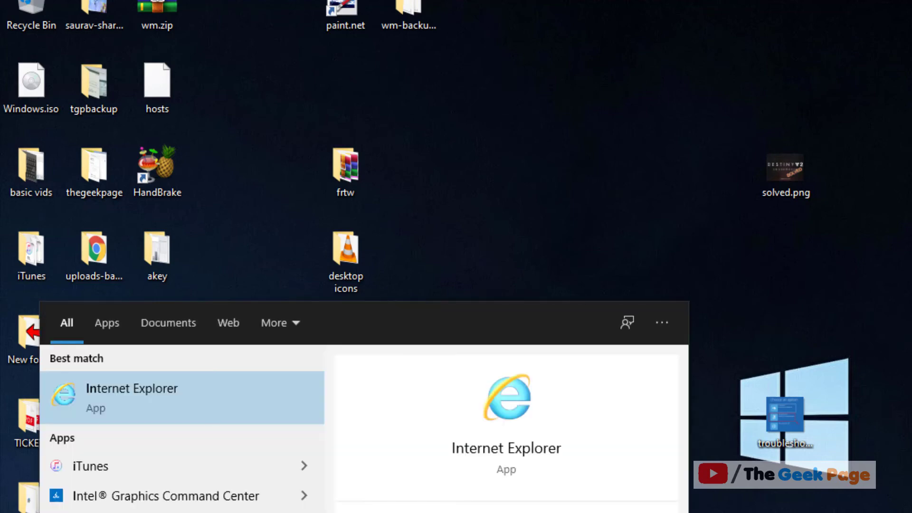
text(ing options)
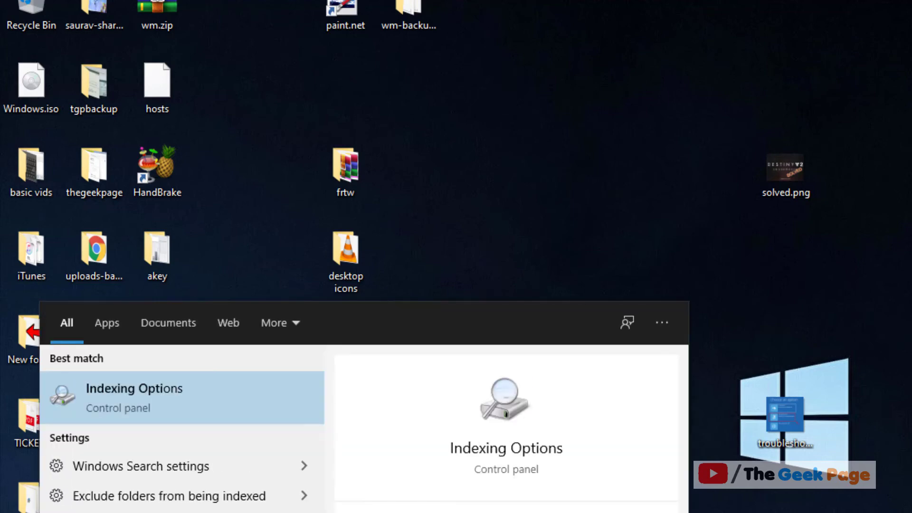
click(173, 405)
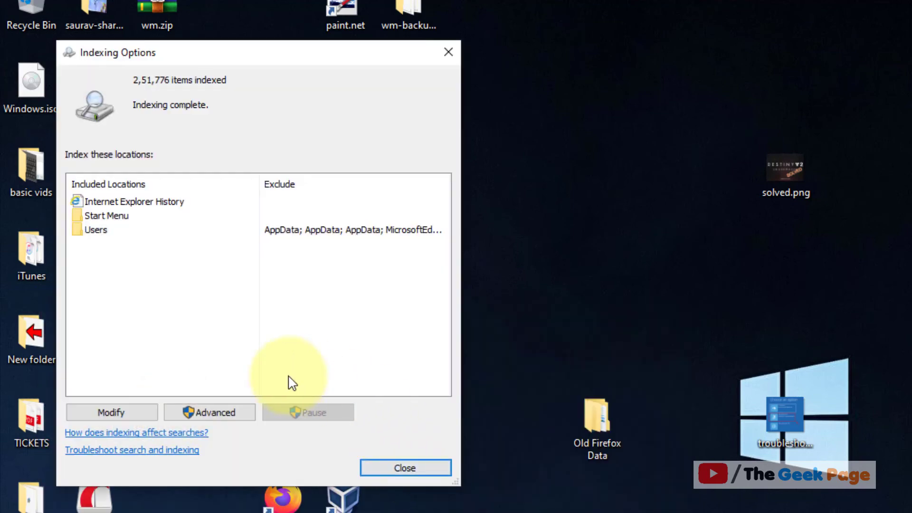
click(217, 411)
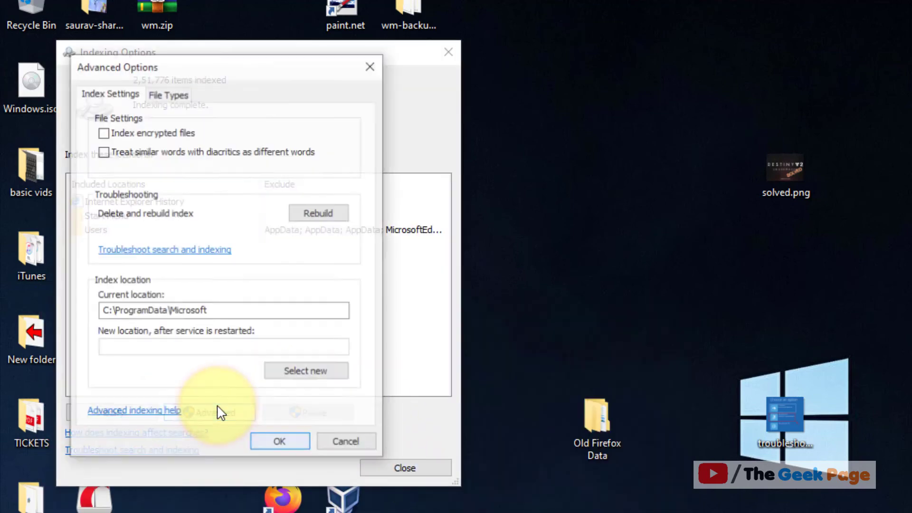
Open the Select new folder picker, then cancel it and close Indexing Options without changing the location
click(296, 373)
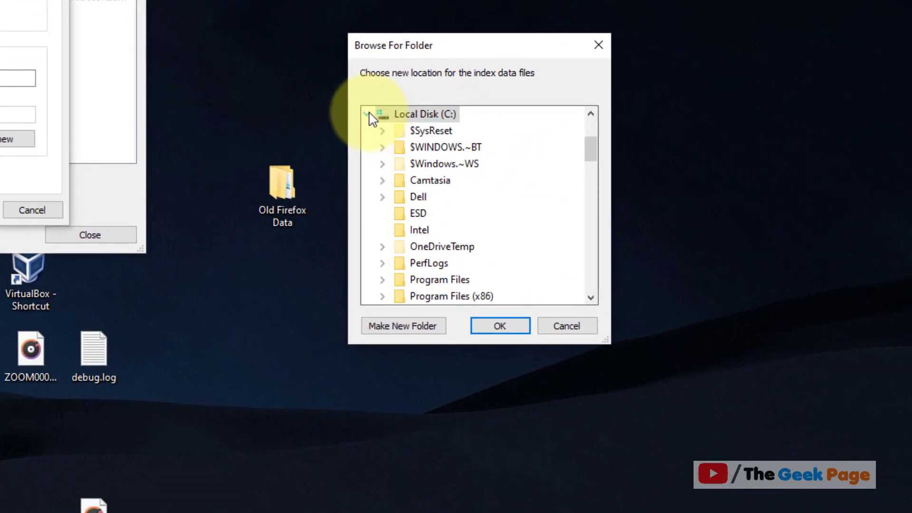
click(367, 114)
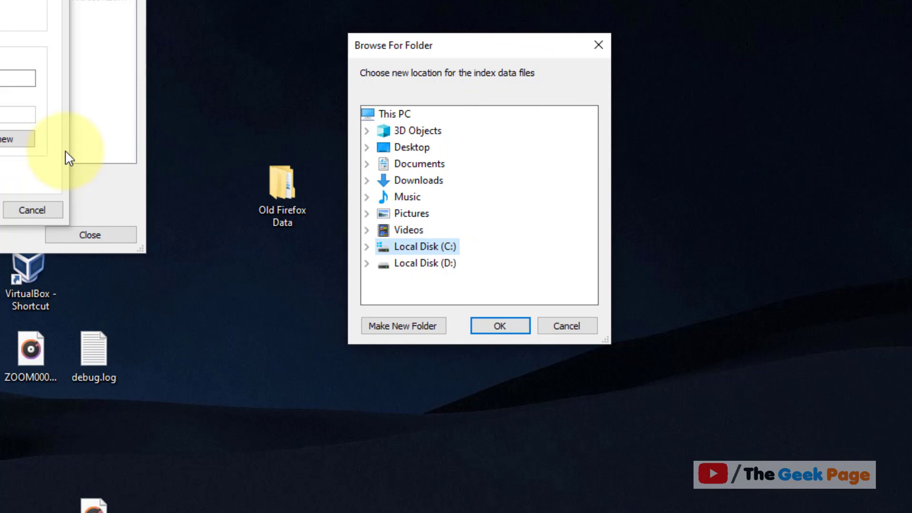
click(598, 46)
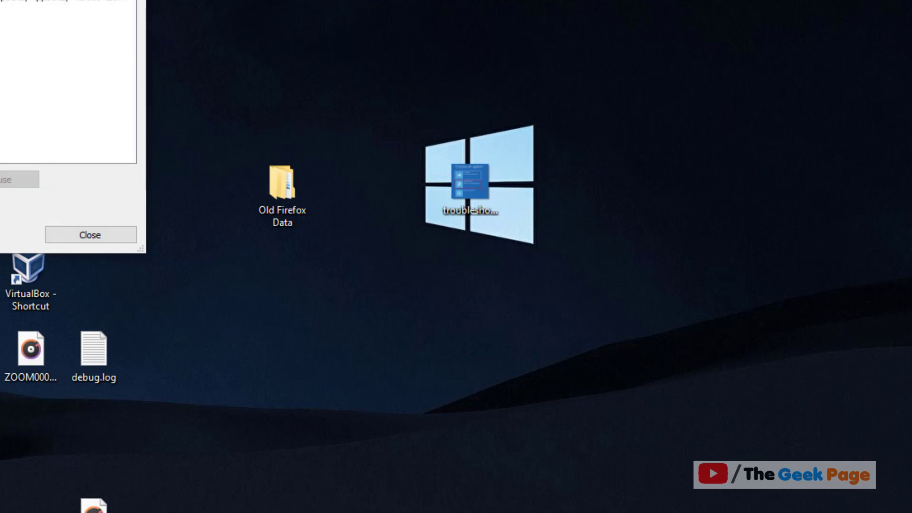
key(Escape)
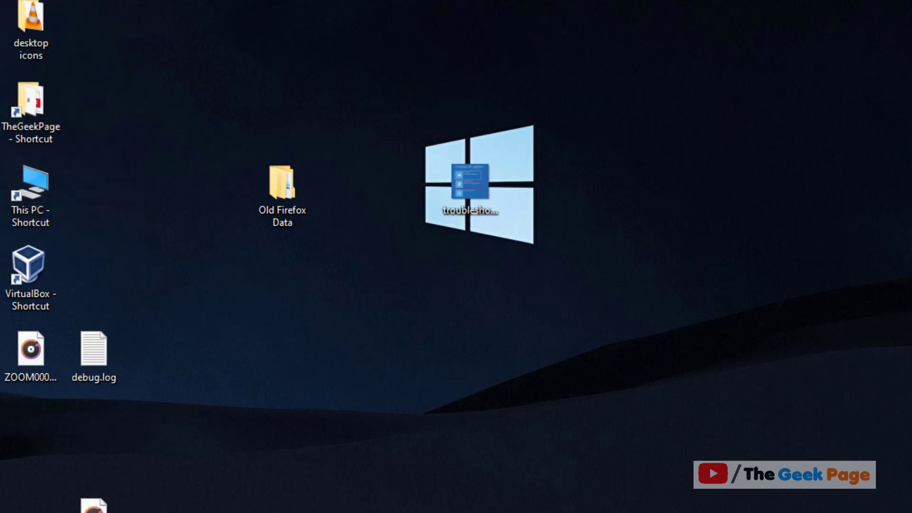